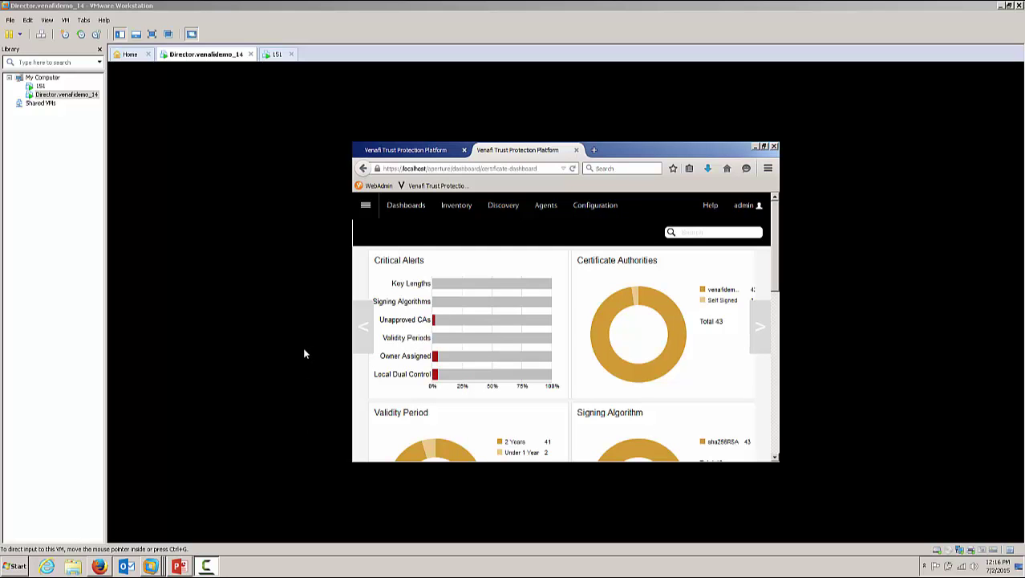
- Make the virtual machine full screen and go to the Network Discovery jobs list
click(152, 33)
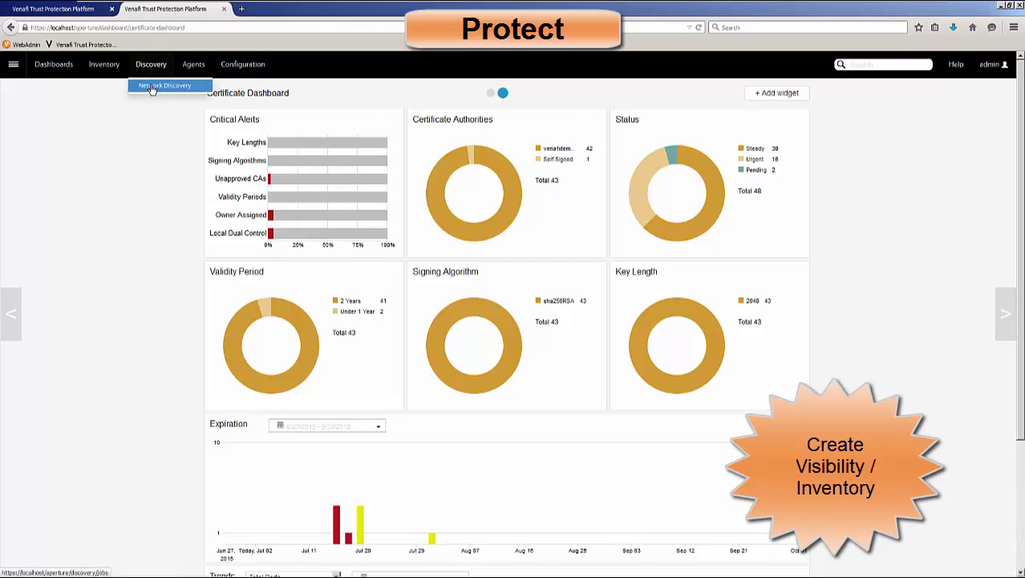
click(151, 85)
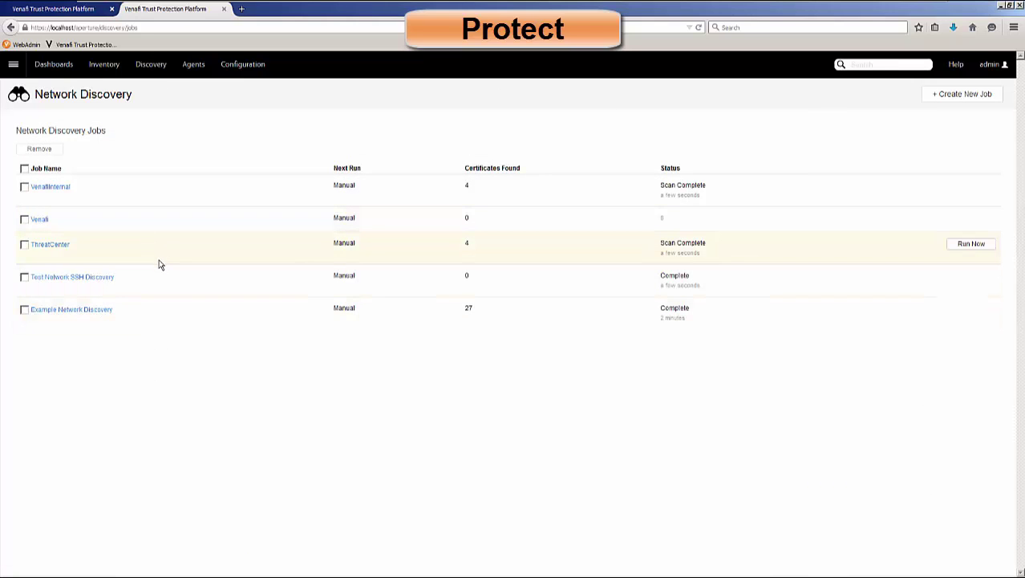
- Show the Example Network Discovery job's Details and Targets, with range 74.125.224.1-74.125.224.254 on port 443
click(62, 317)
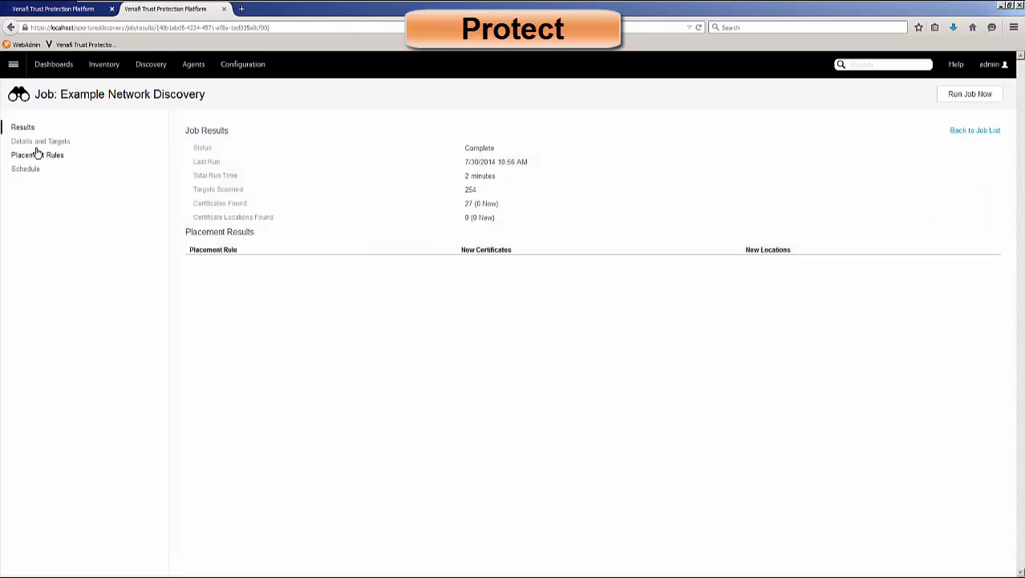
click(40, 141)
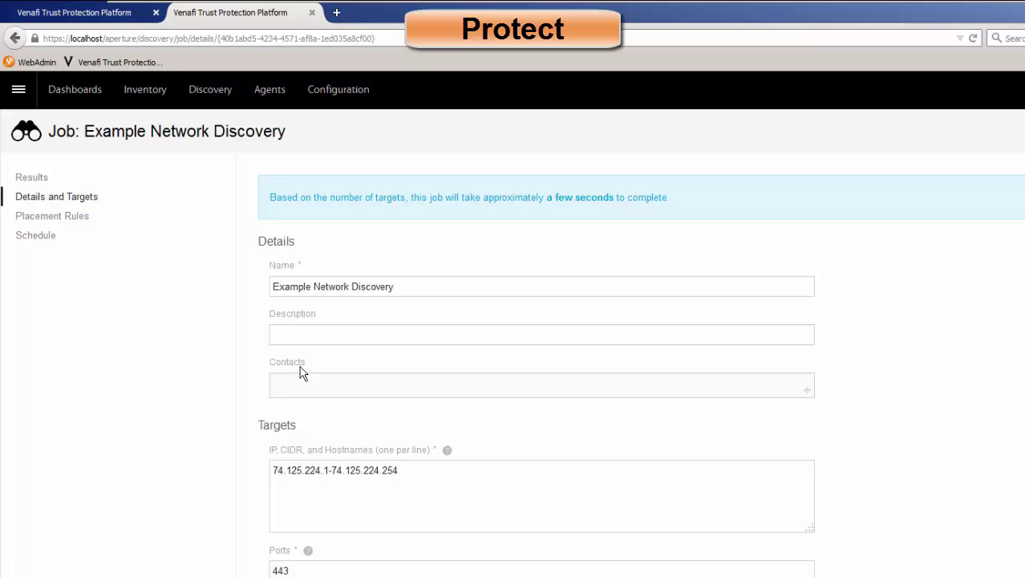
- Add target 1.1.1.1 and extend the scanned ports to 443, 8443, 9443
click(411, 480)
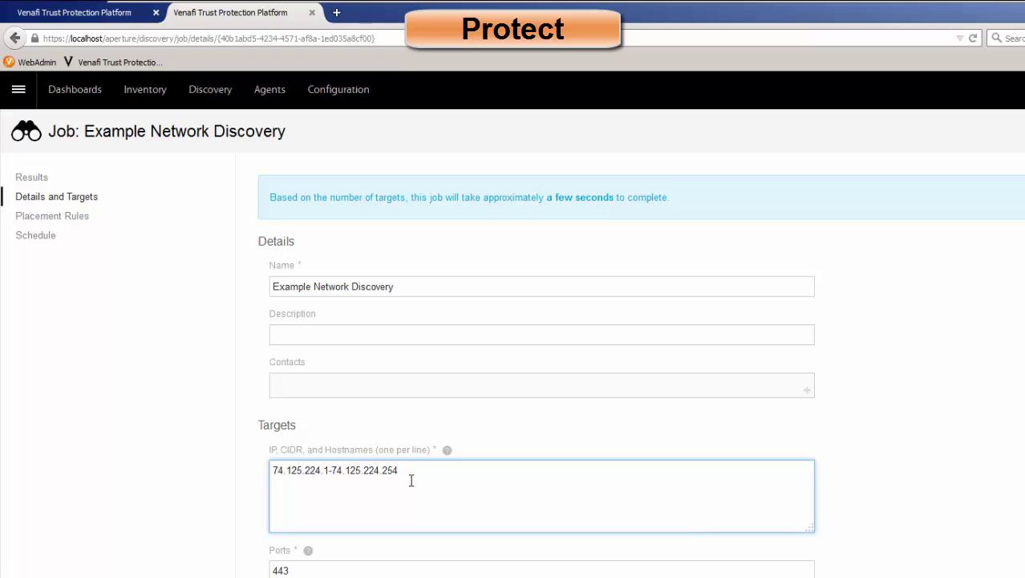
text(1.1.1.1)
click(315, 572)
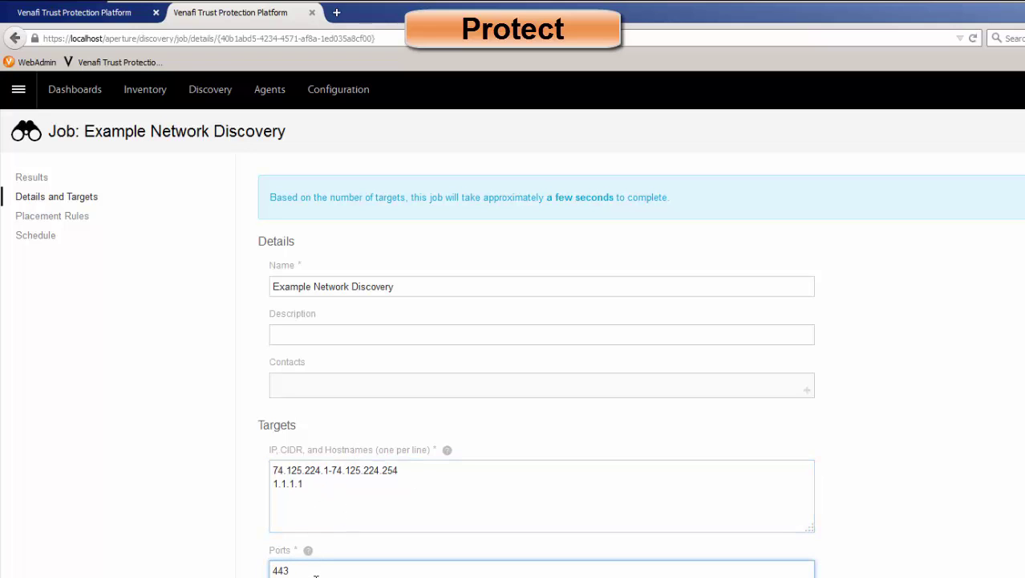
text(, 8443, 9443)
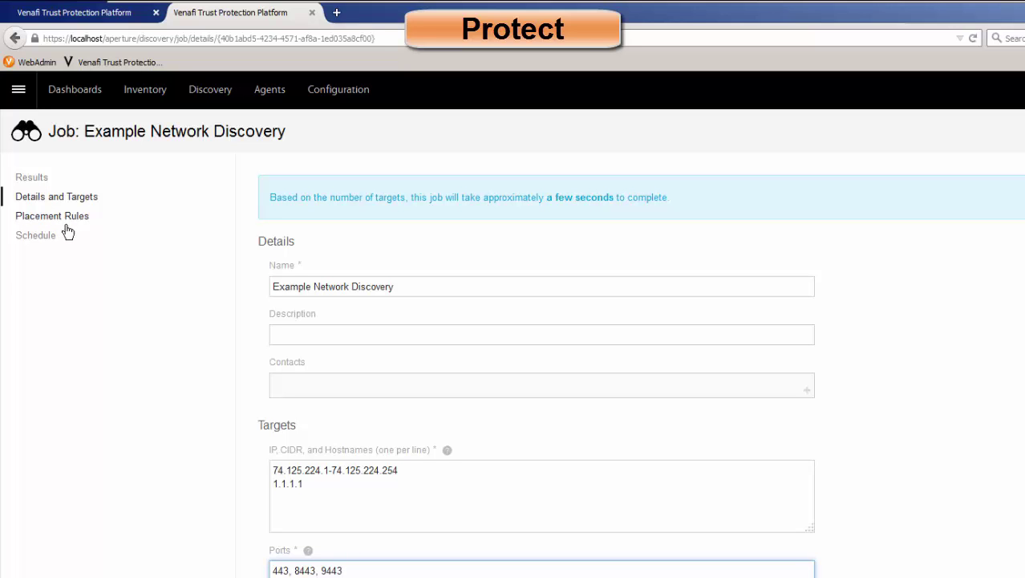
- Show the job's Placement Rules: XYZ before ABC, with fallback policy Test Certs
click(59, 223)
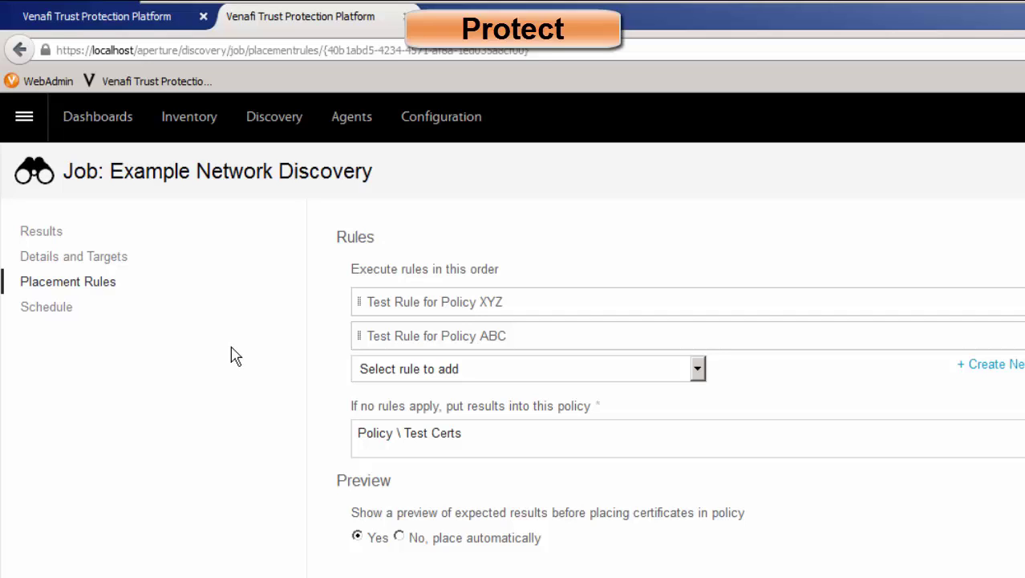
- Open the Certificates dashboard showing 43 certificates: Pending 2, Urgent 16, Steady 30
click(97, 121)
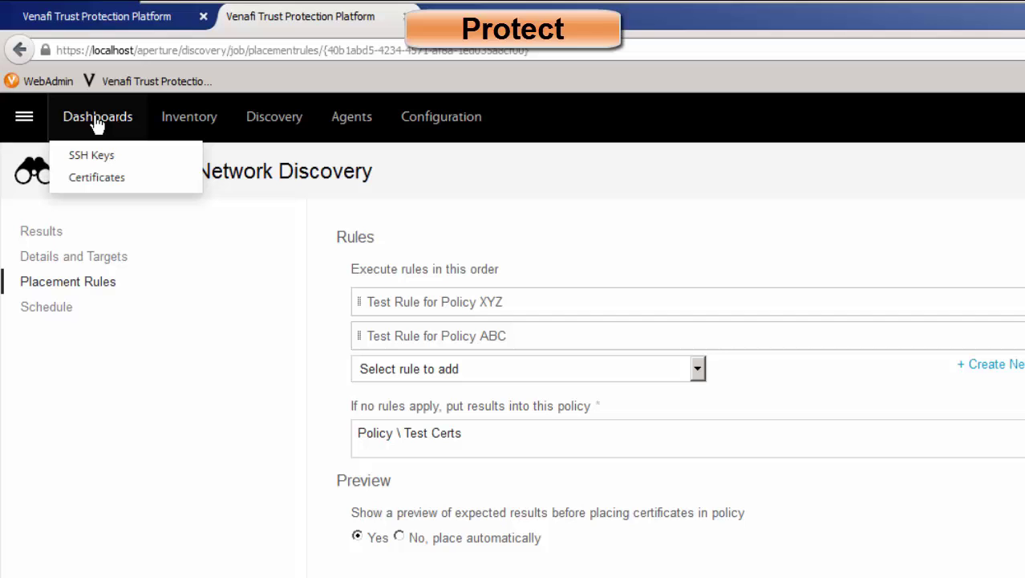
click(88, 178)
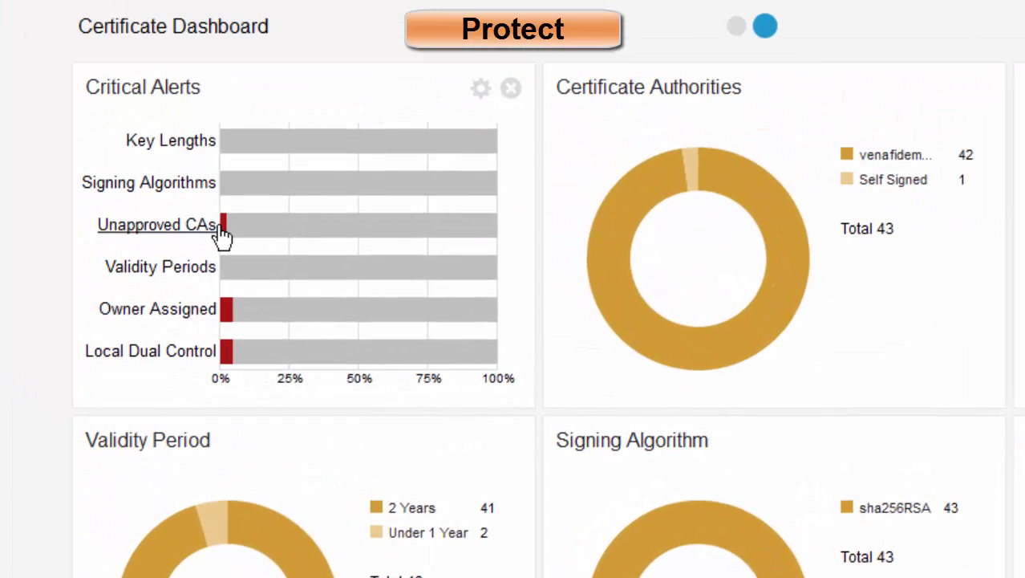
mouse_move(226, 238)
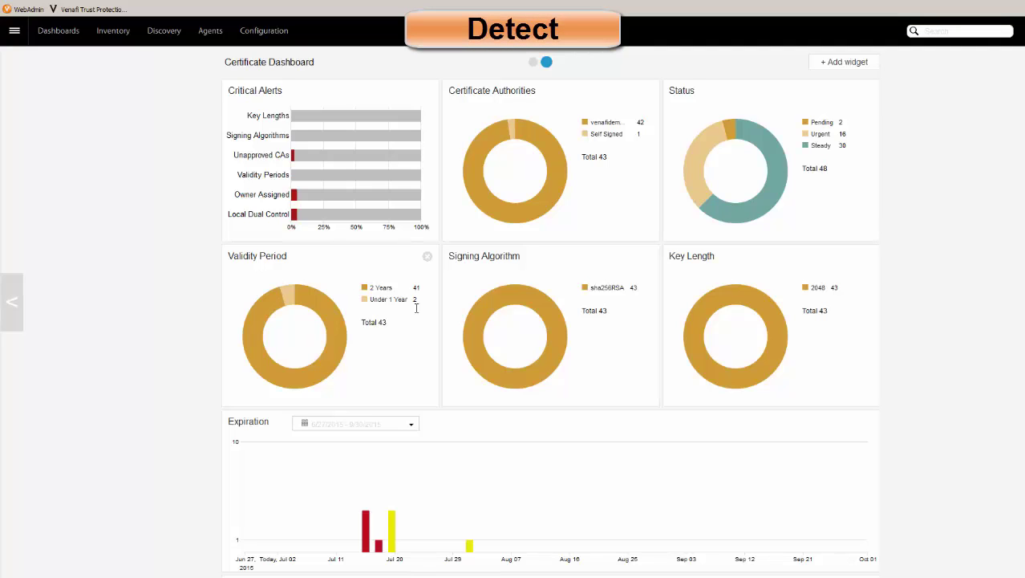
- Go to Inventory > Certificates and browse the Urgent, Pending and Steady groups
click(102, 40)
click(107, 52)
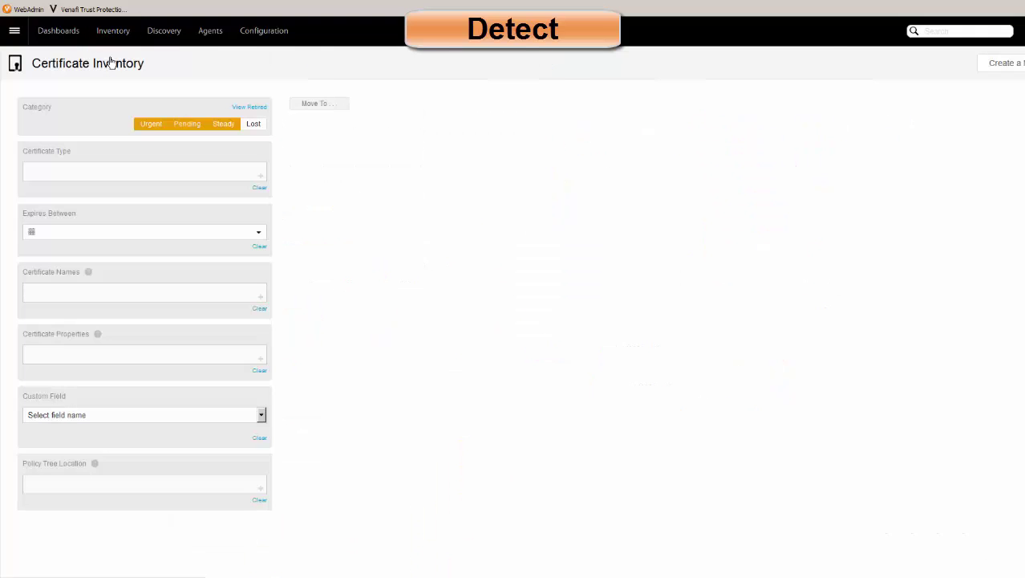
scroll(590, 325, down, 3)
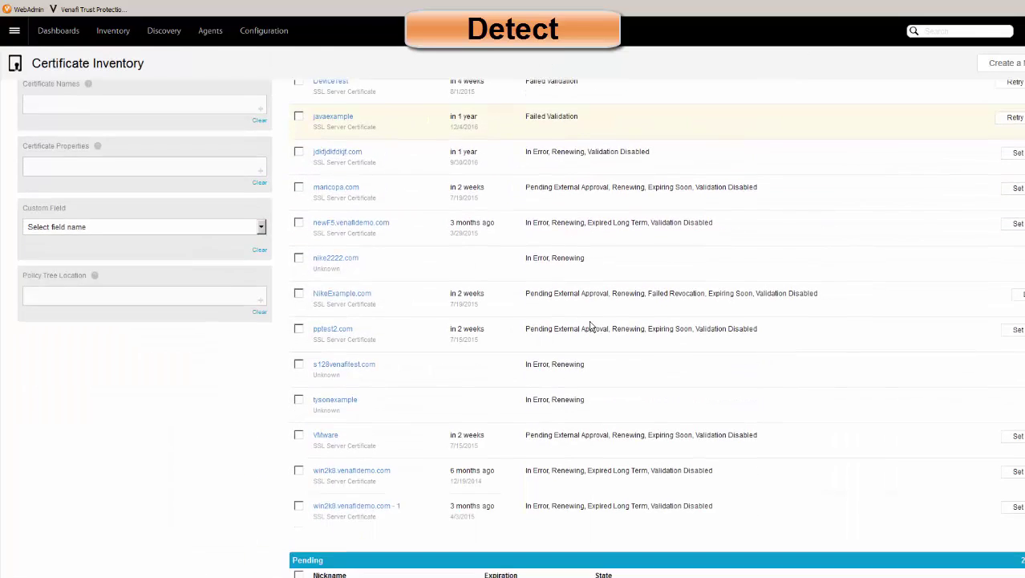
scroll(590, 325, down, 6)
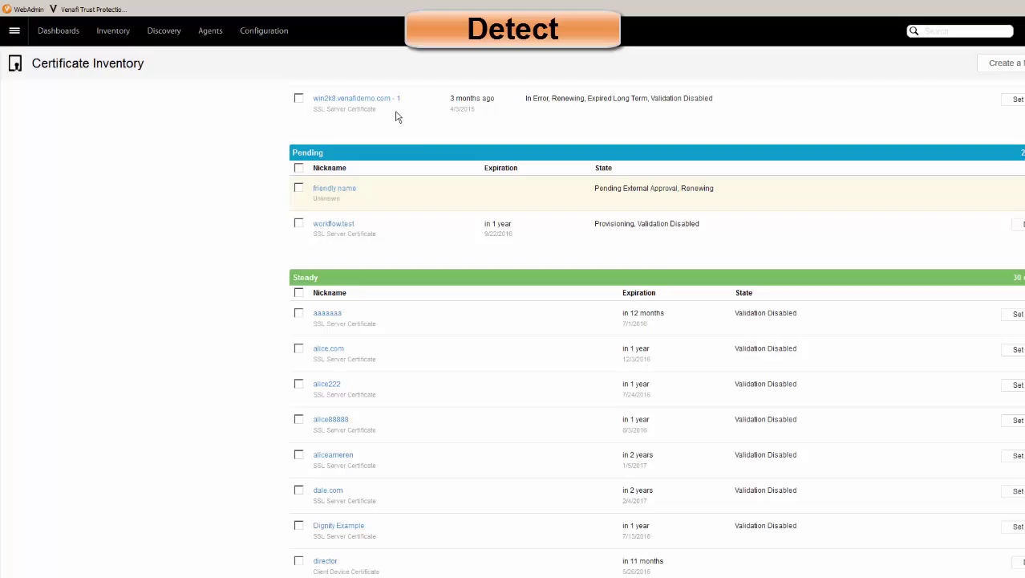
scroll(467, 188, down, 1)
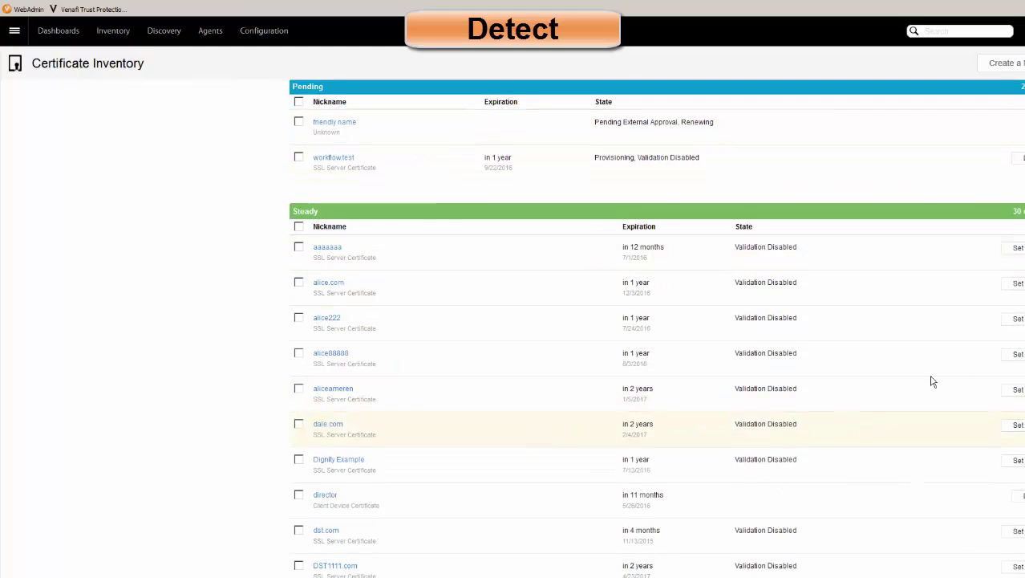
- Begin a new certificate request stored under Business Unit ABC
click(1003, 63)
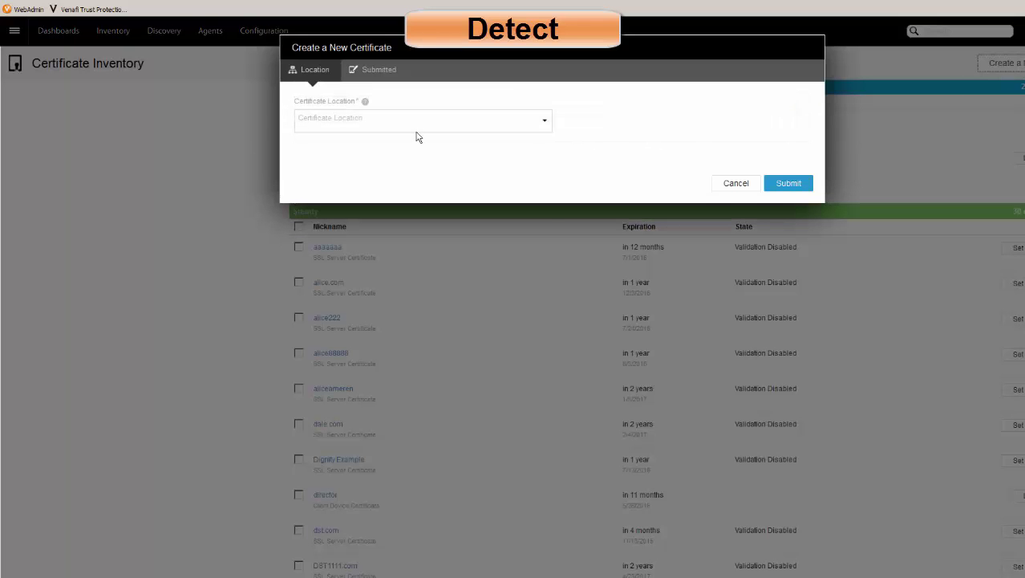
click(418, 129)
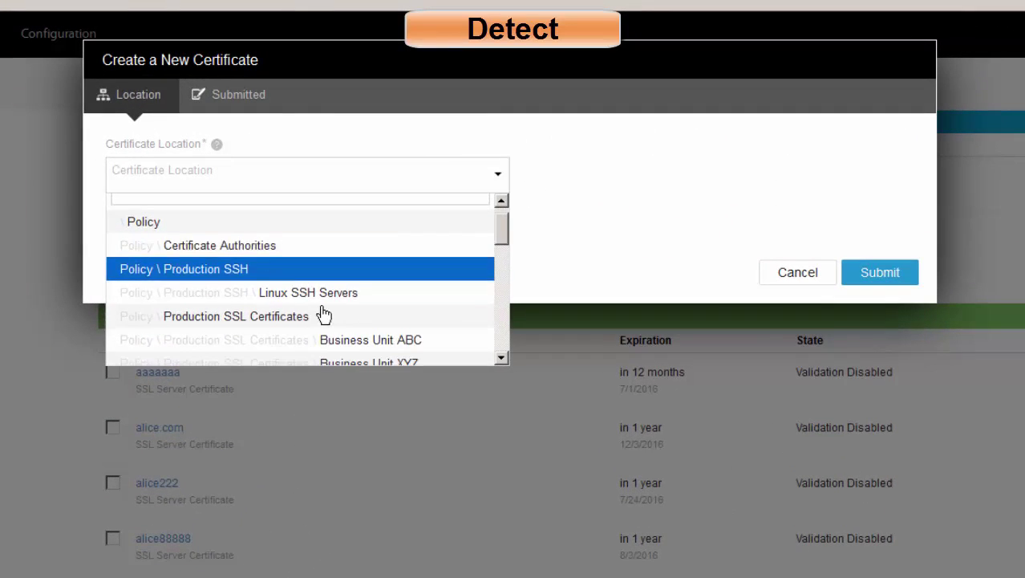
scroll(344, 324, down, 1)
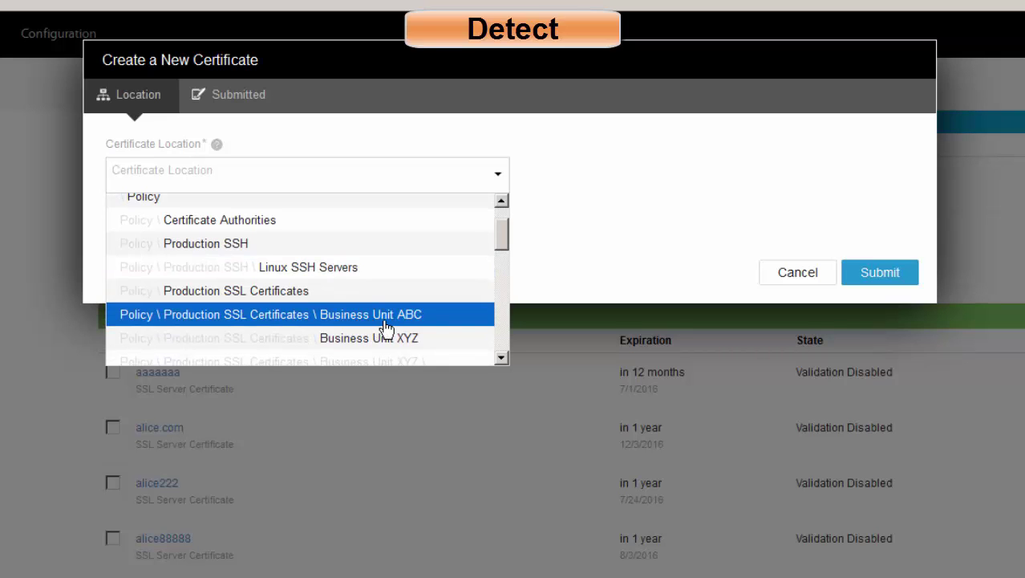
click(386, 320)
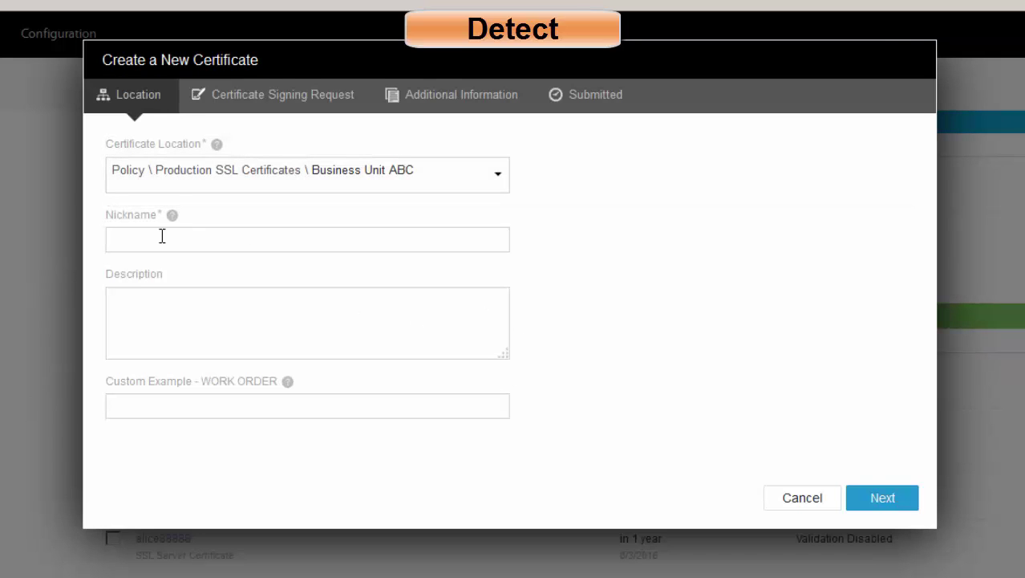
- Fill Nickname 'dfdfdfd', Description 'dfdfdfdf', Work Order 'dfdfdfd', then advance to the signing-request step
click(162, 236)
text(dfdfdfd)
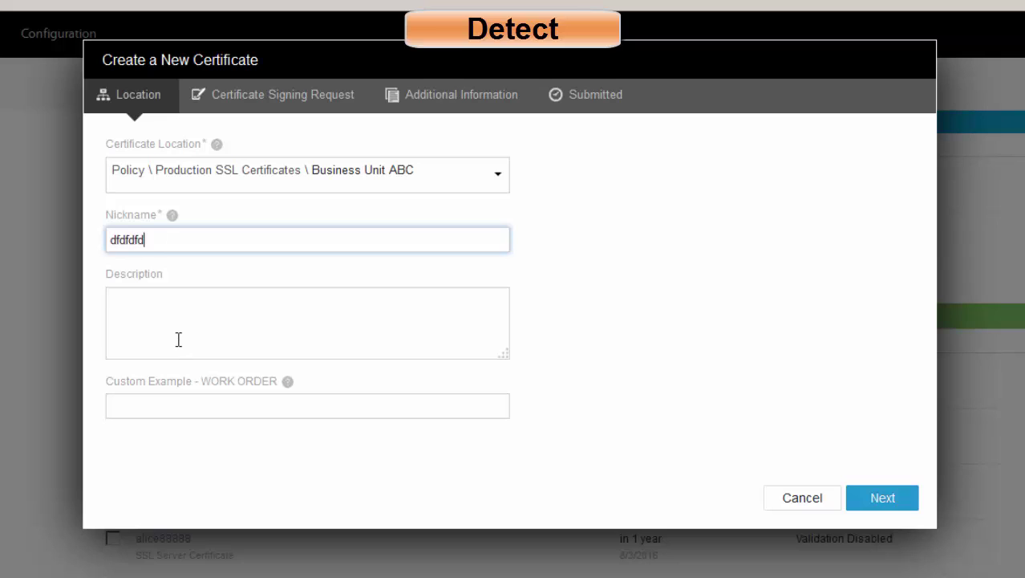
click(178, 340)
text(dfdfdfdf)
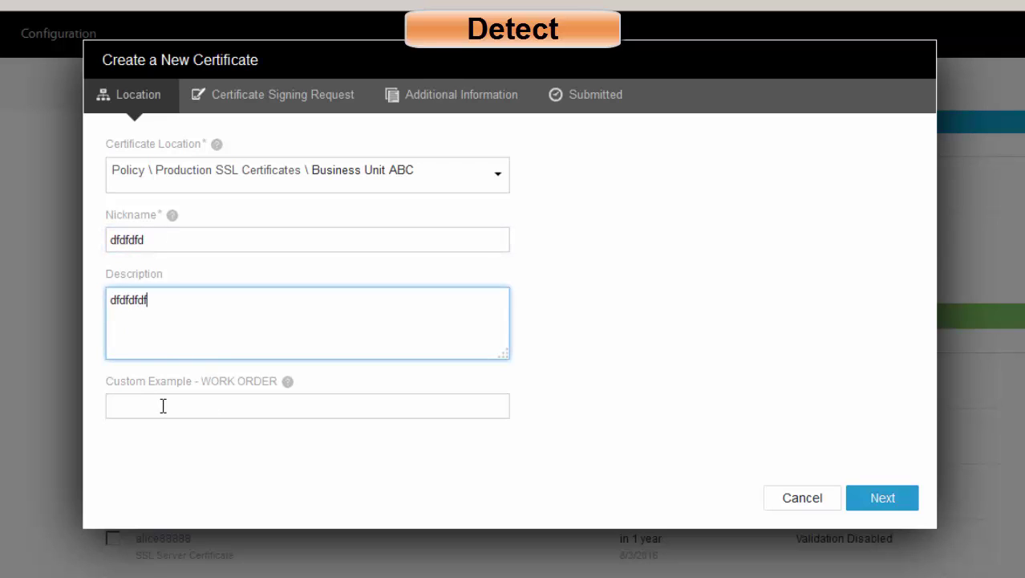
click(204, 413)
text(dfd)
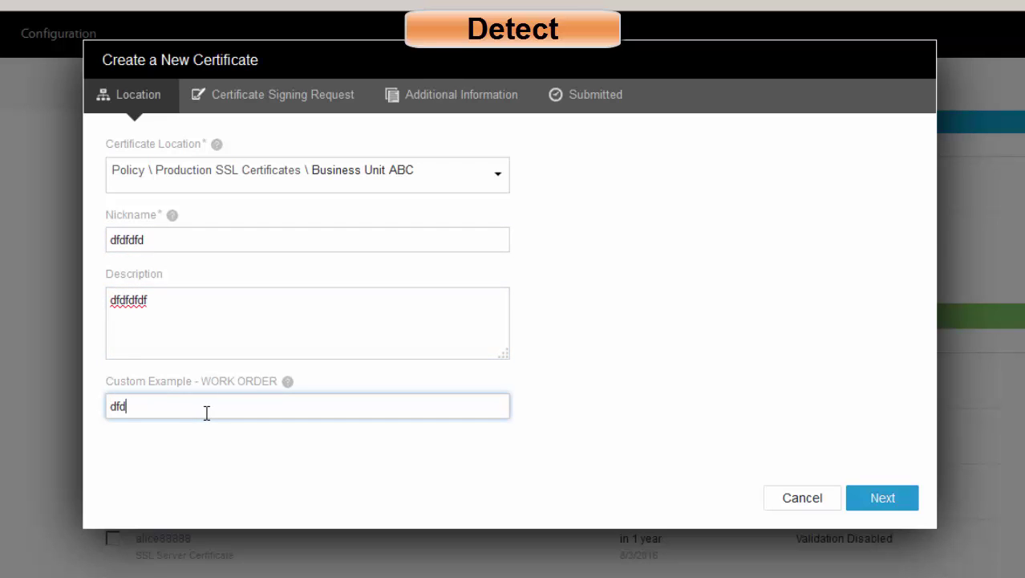
text(fdfd)
click(884, 500)
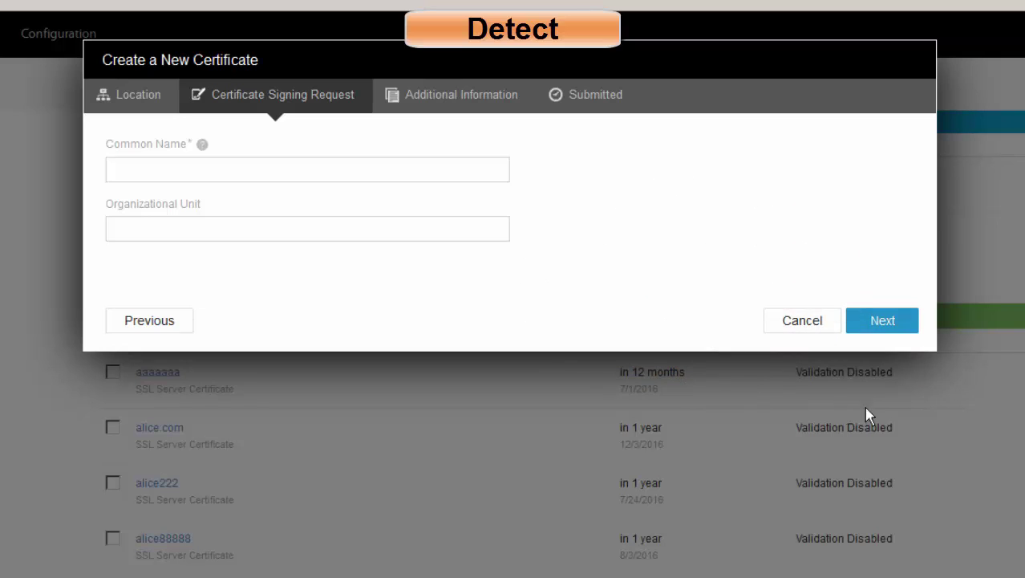
- Cancel the new certificate wizard to return to the Certificate Inventory
click(817, 325)
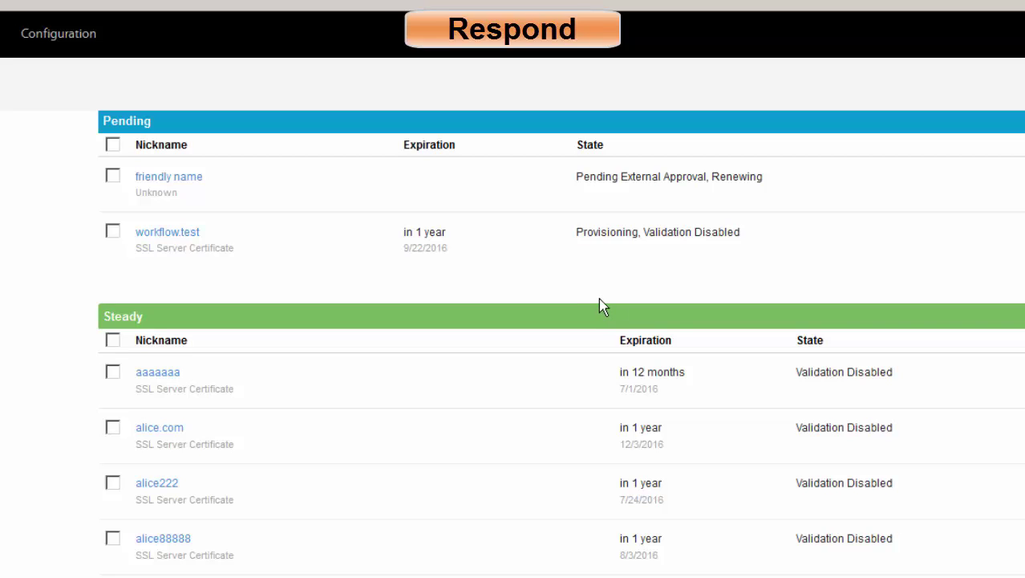
- View all properties of certificate alice88888, then return to the Certificates dashboard
click(170, 543)
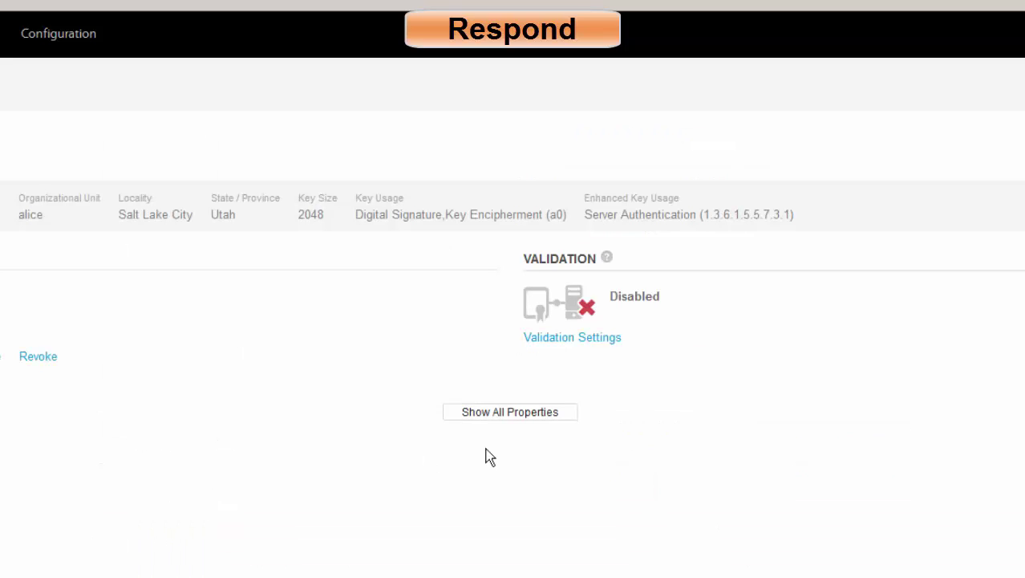
click(473, 414)
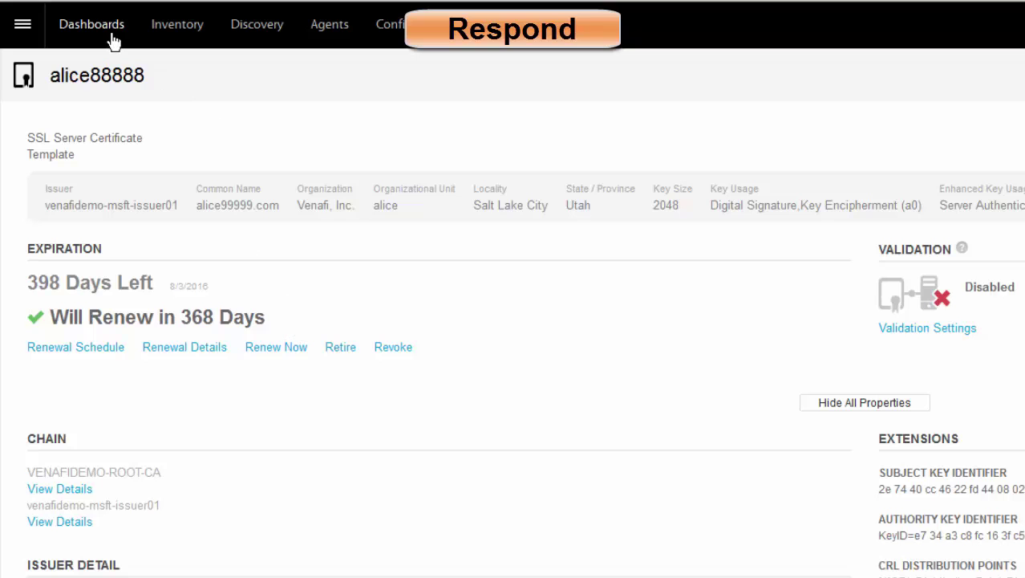
mouse_move(112, 40)
click(83, 88)
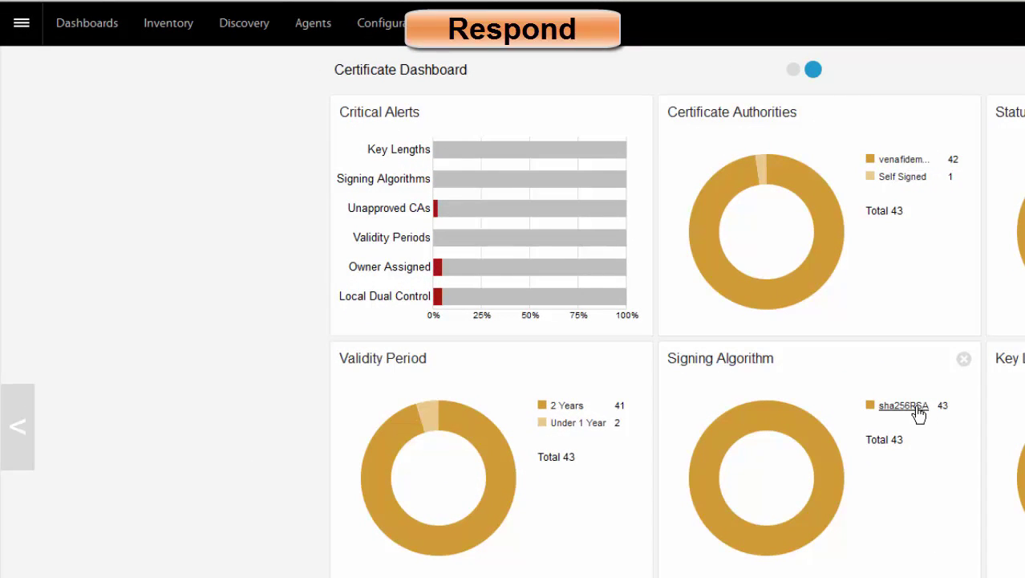
click(916, 406)
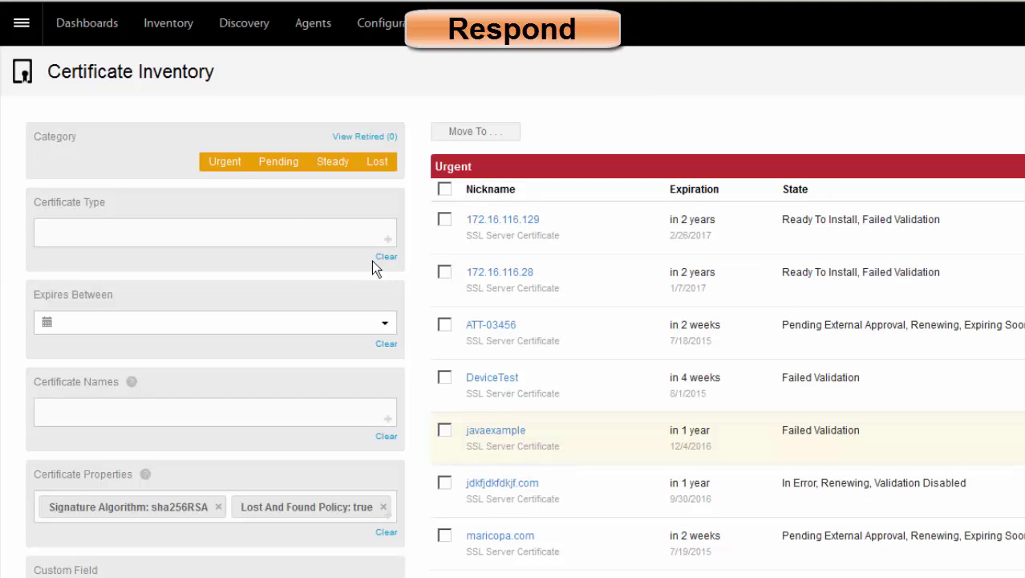
click(88, 16)
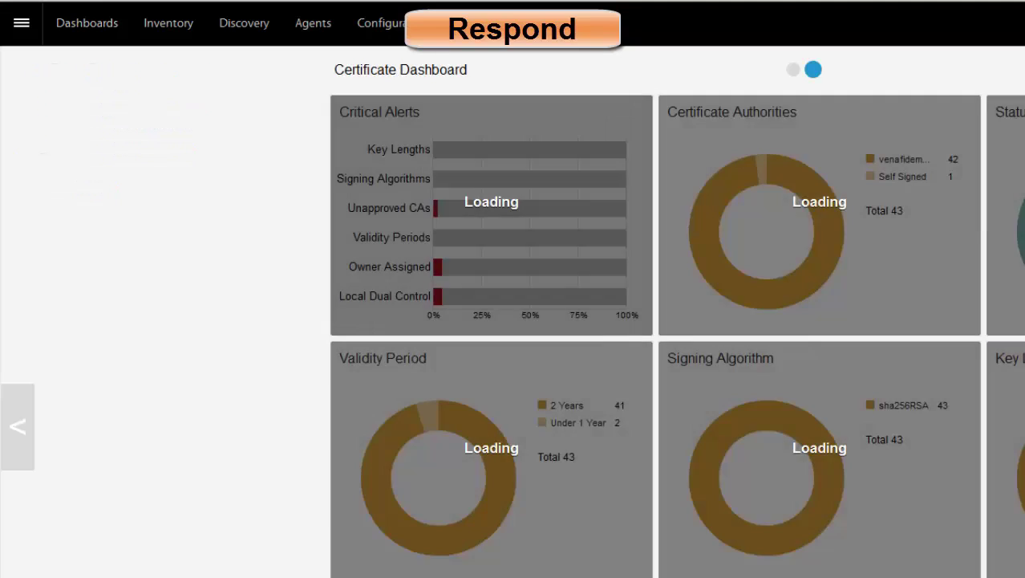